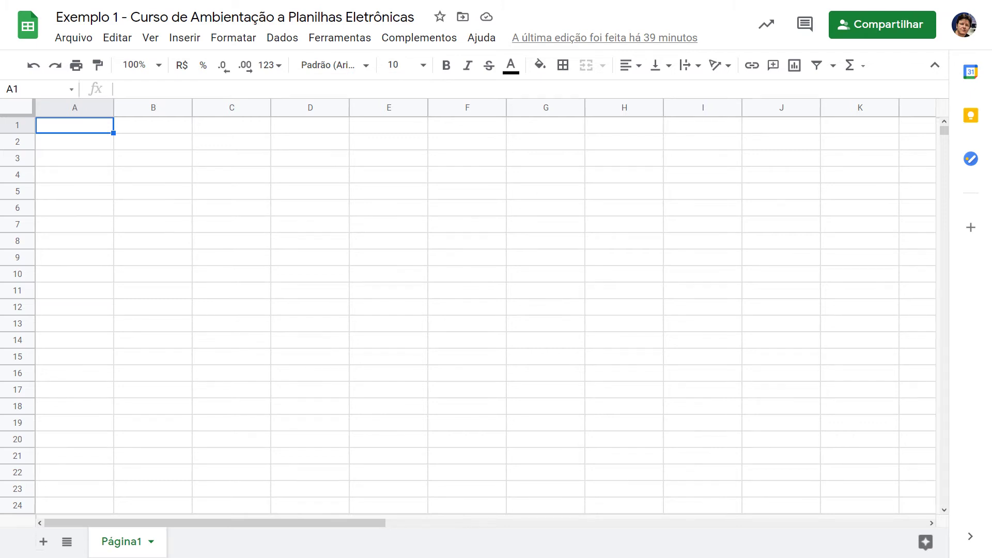
Step: Practise selecting the whole sheet, all of column C, all of row 4, and cell C4
{"action": "key", "text": "ctrl+a"}
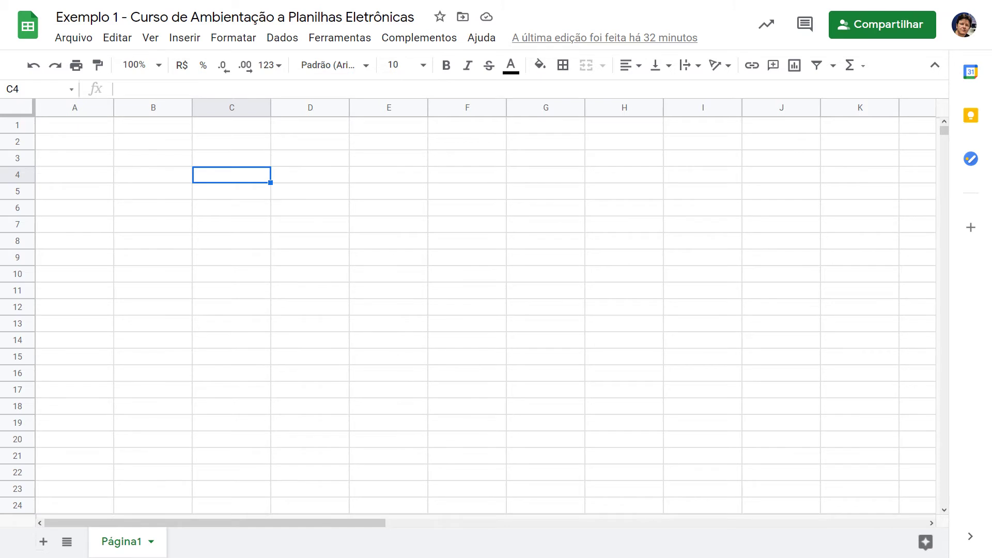
{"action": "key", "text": "ctrl+space"}
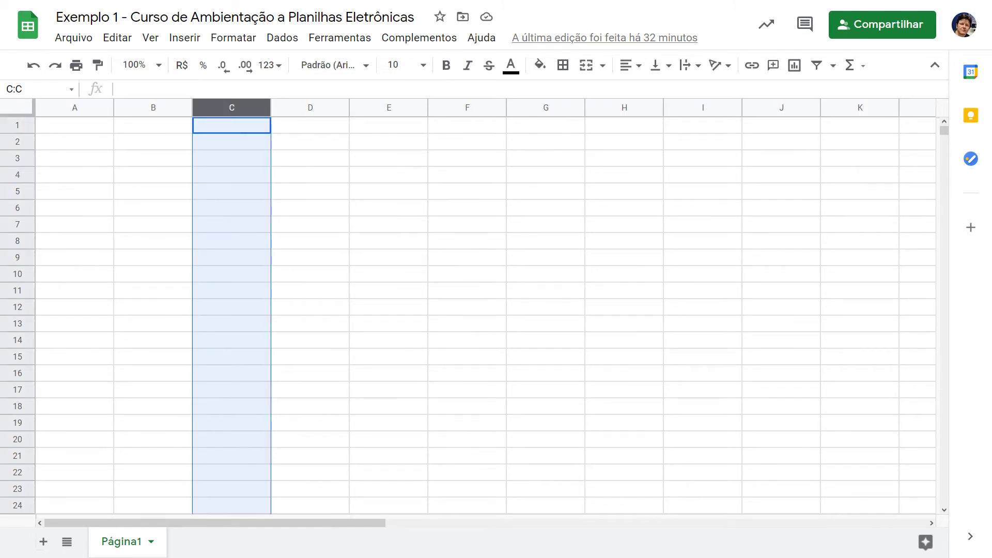
{"action": "key", "text": "shift+space"}
{"action": "left_click", "coordinate": [231, 108], "text": "ctrl"}
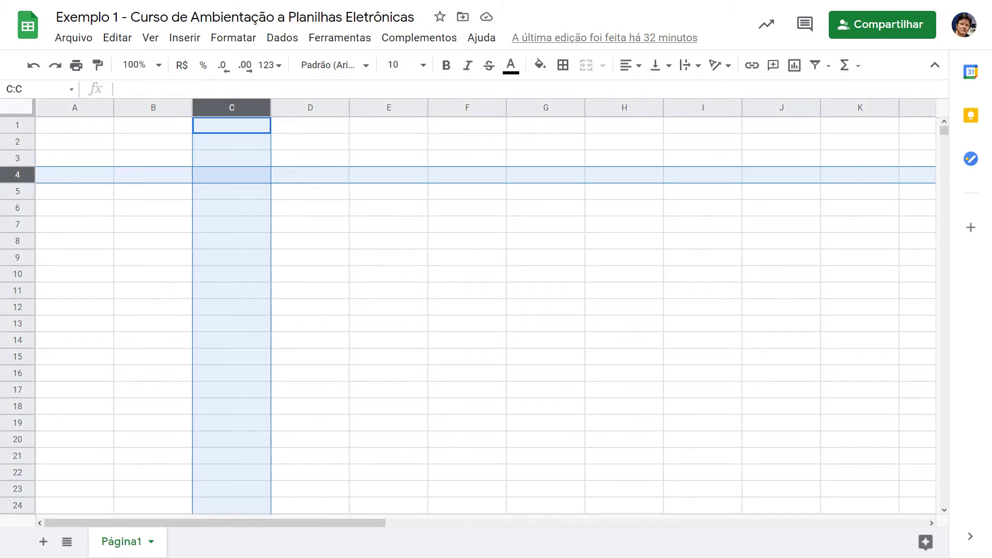
{"action": "left_click", "coordinate": [232, 174]}
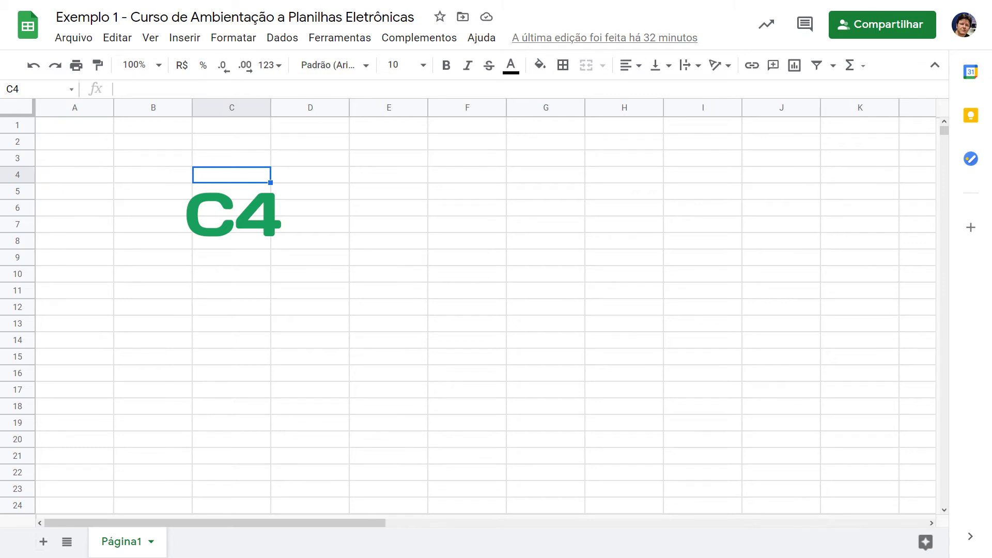
{"action": "left_click", "coordinate": [232, 107]}
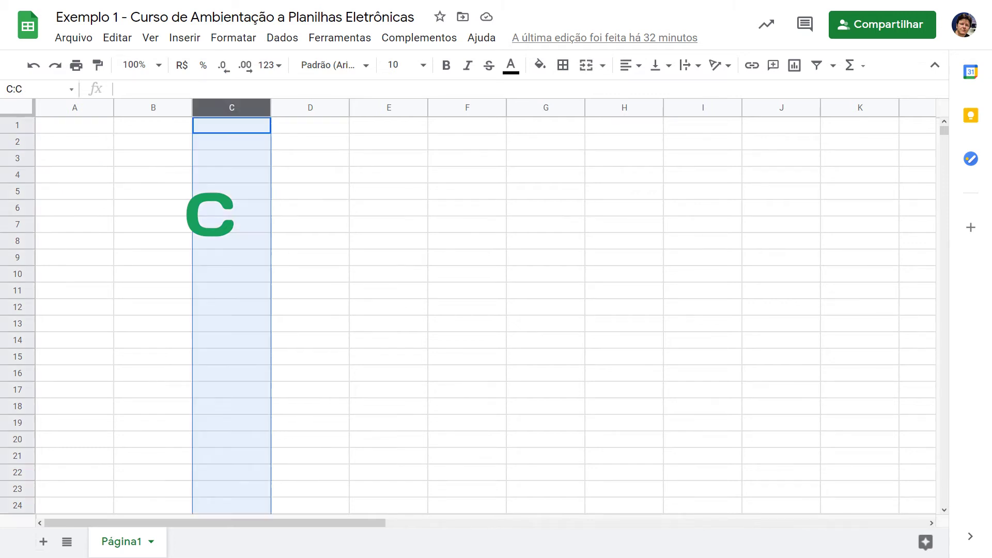
{"action": "left_click", "coordinate": [17, 174]}
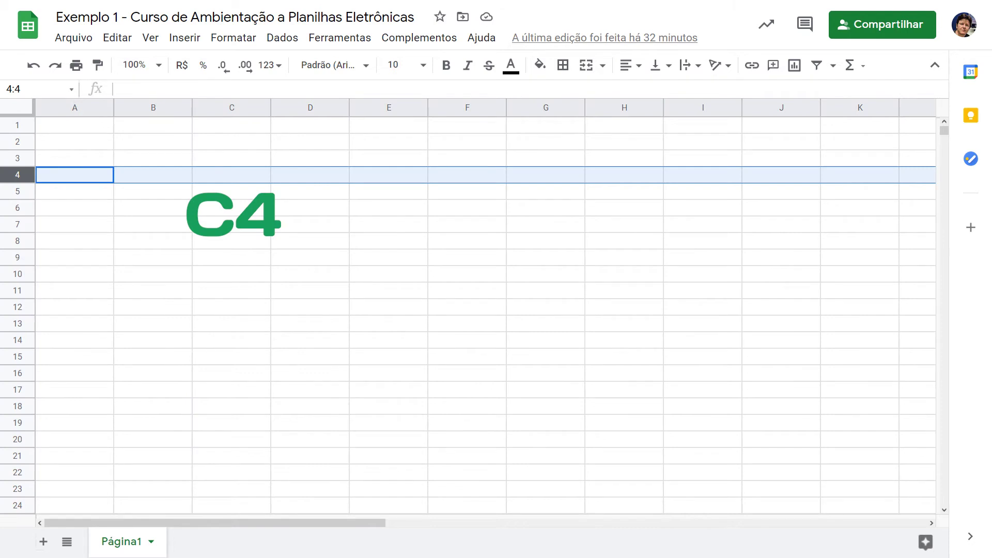
{"action": "left_click", "coordinate": [231, 175]}
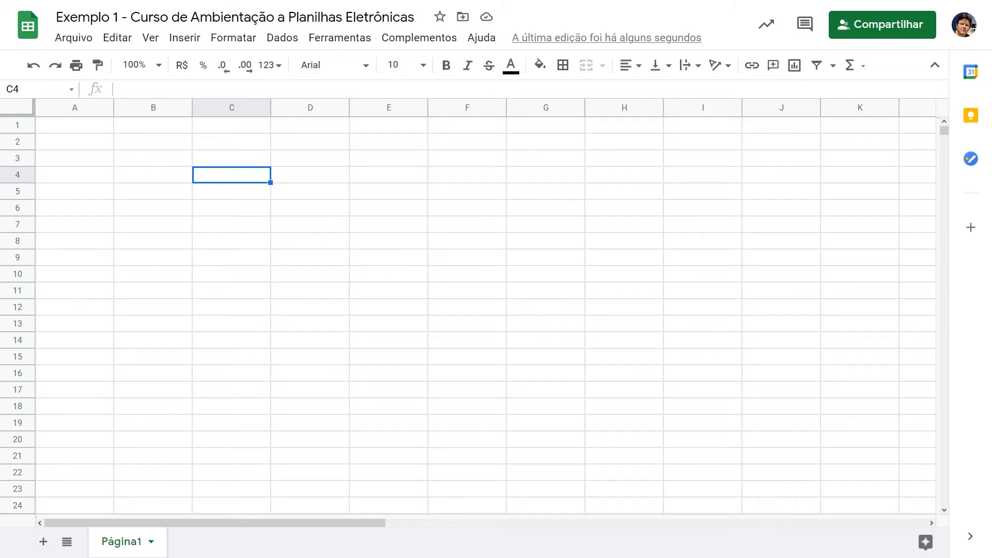
Step: Move from D5 to C4 and enter DIGITAR DIRETAMENTE there
{"action": "left_click", "coordinate": [323, 196]}
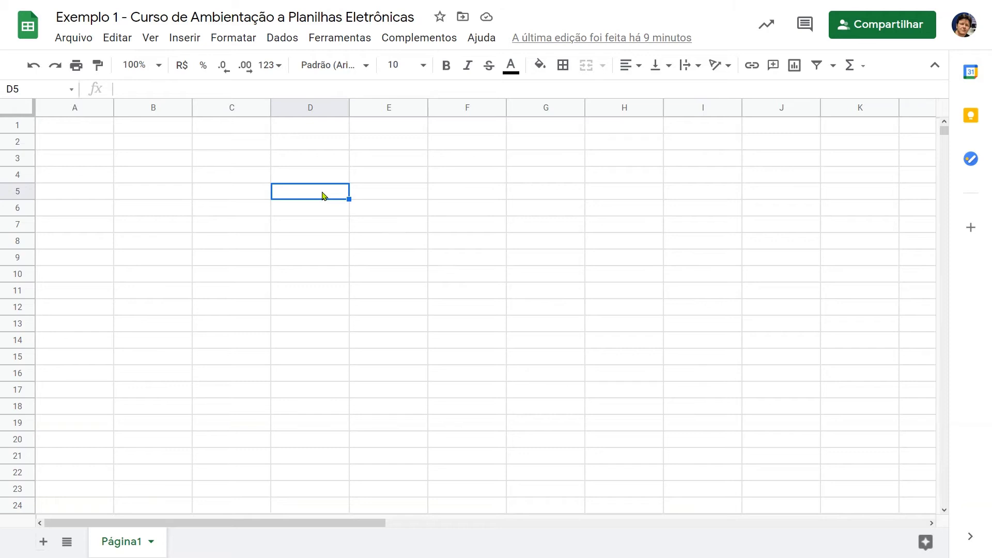
{"action": "key", "text": "Left"}
{"action": "key", "text": "Up"}
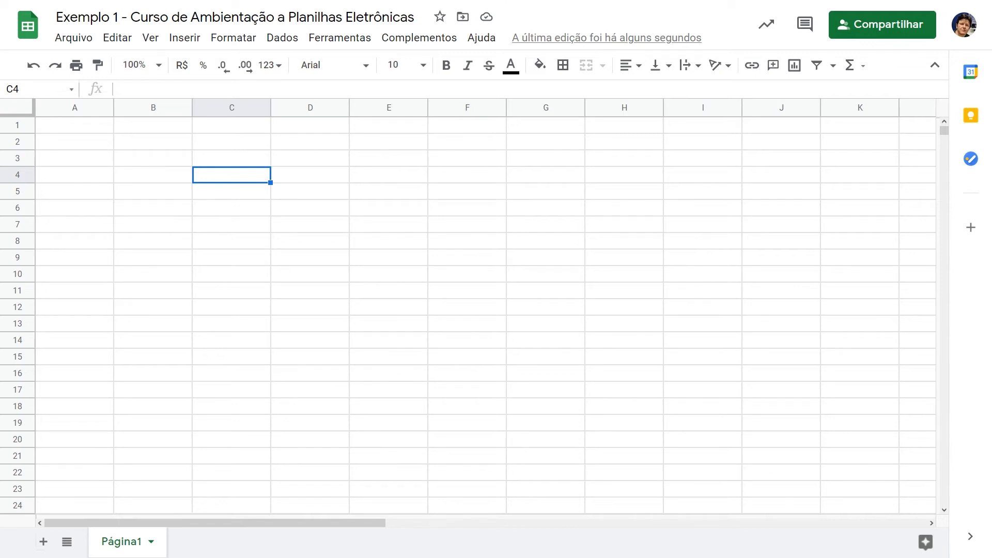
{"action": "type", "text": "DIGITAR DIRETAMENTE"}
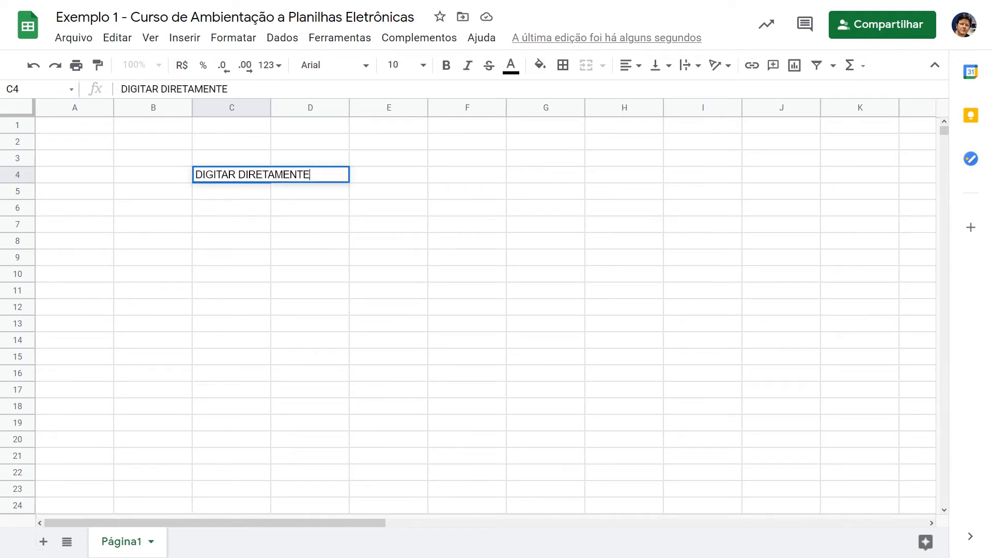
{"action": "key", "text": "Return"}
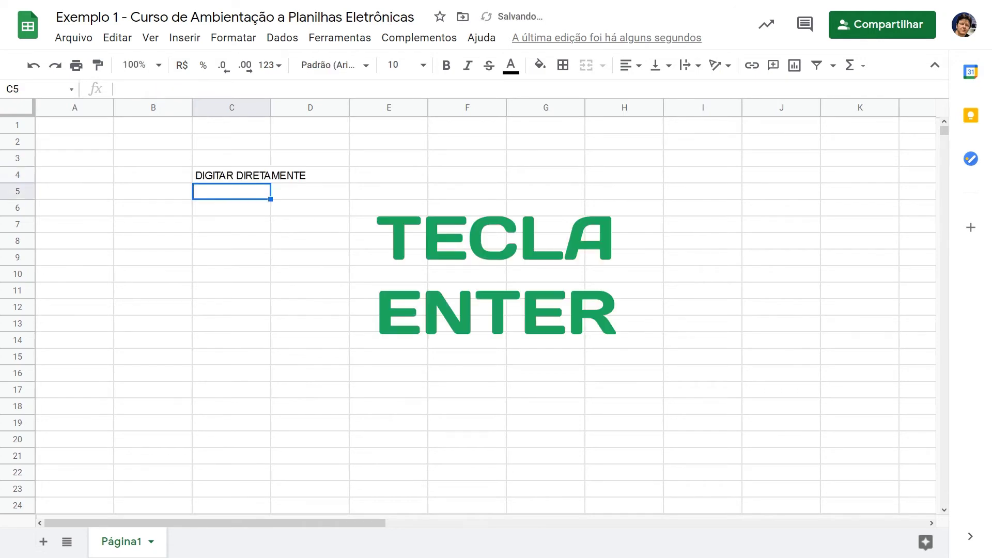
{"action": "key", "text": "Up"}
{"action": "key", "text": "Return"}
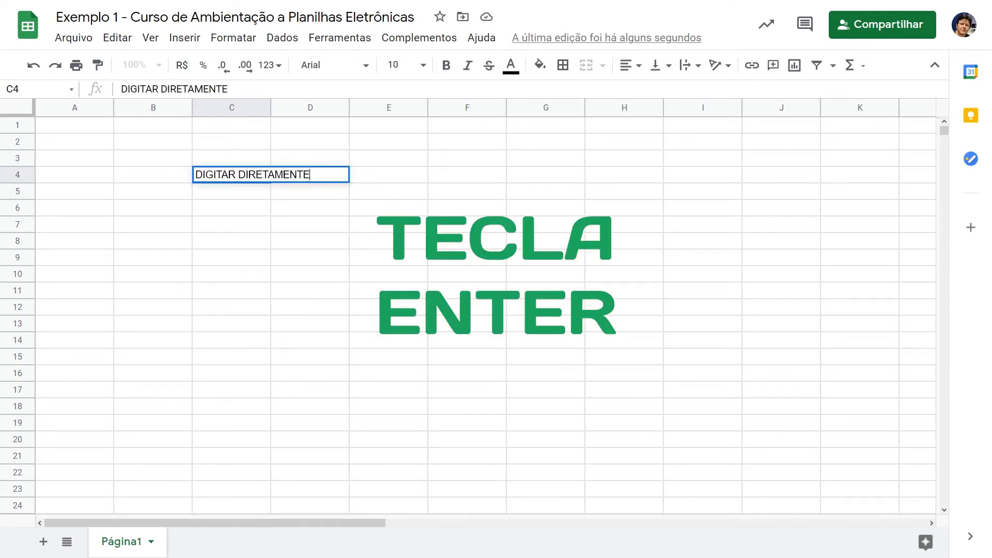
{"action": "key", "text": "Return"}
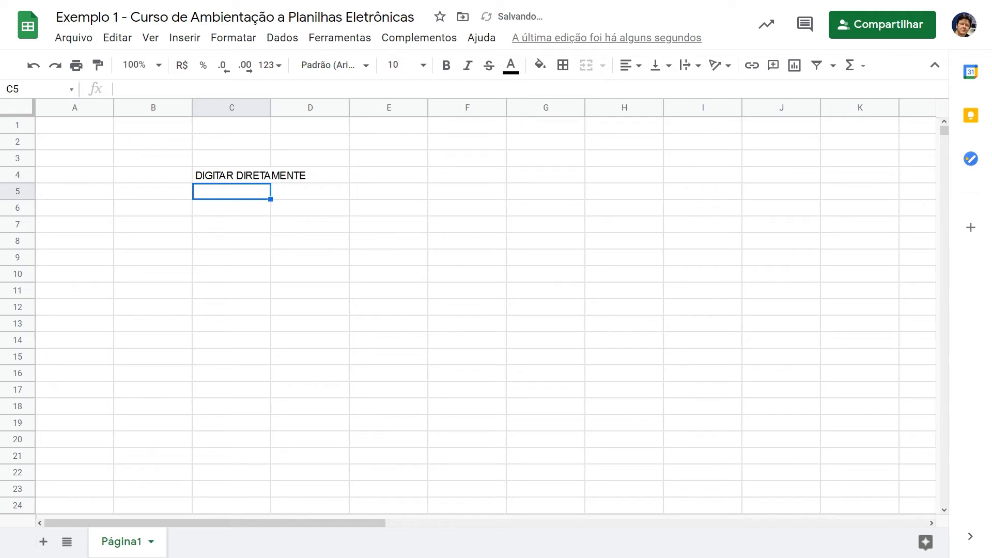
Step: Overwrite cell C4 with SOBRESCREVE
{"action": "left_click", "coordinate": [231, 175]}
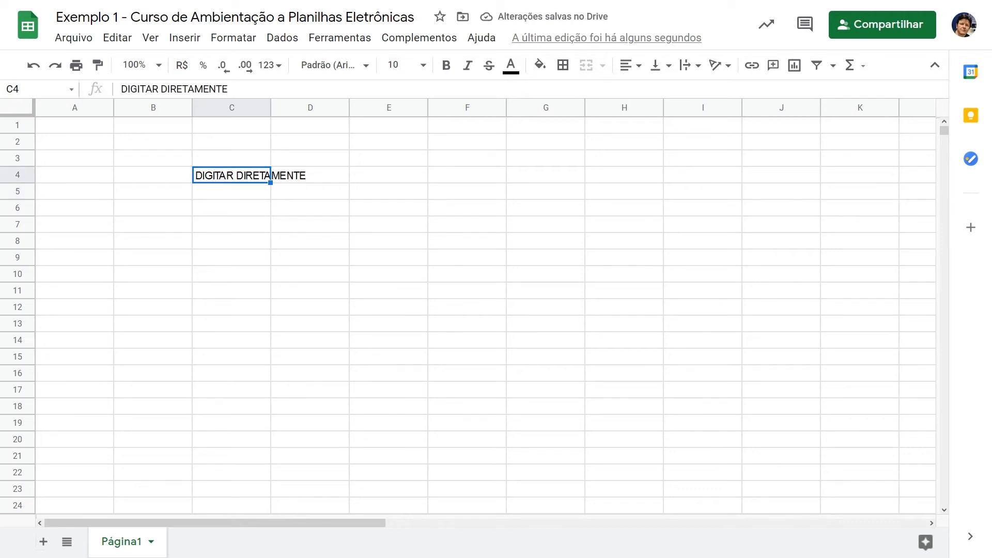
{"action": "type", "text": "SOB"}
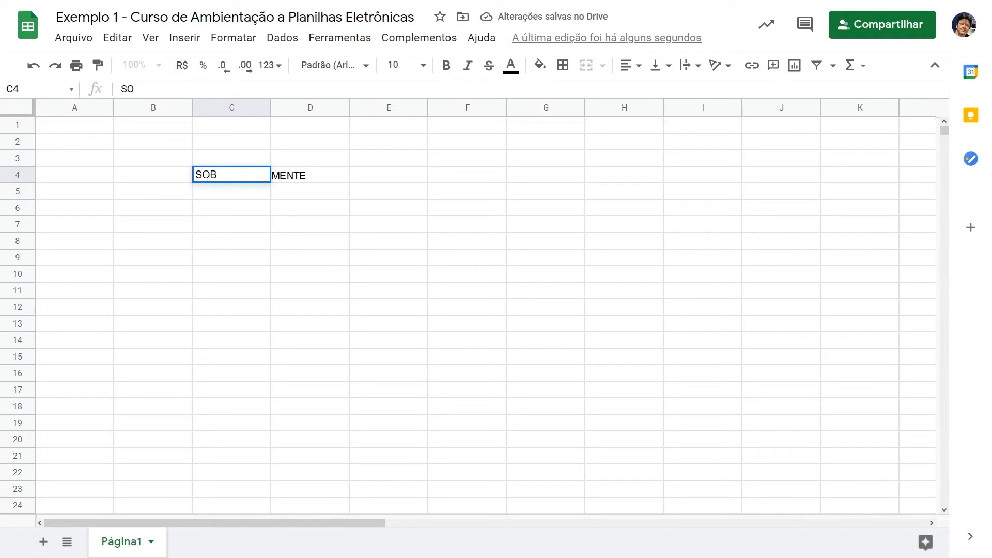
{"action": "type", "text": "RESCREVE"}
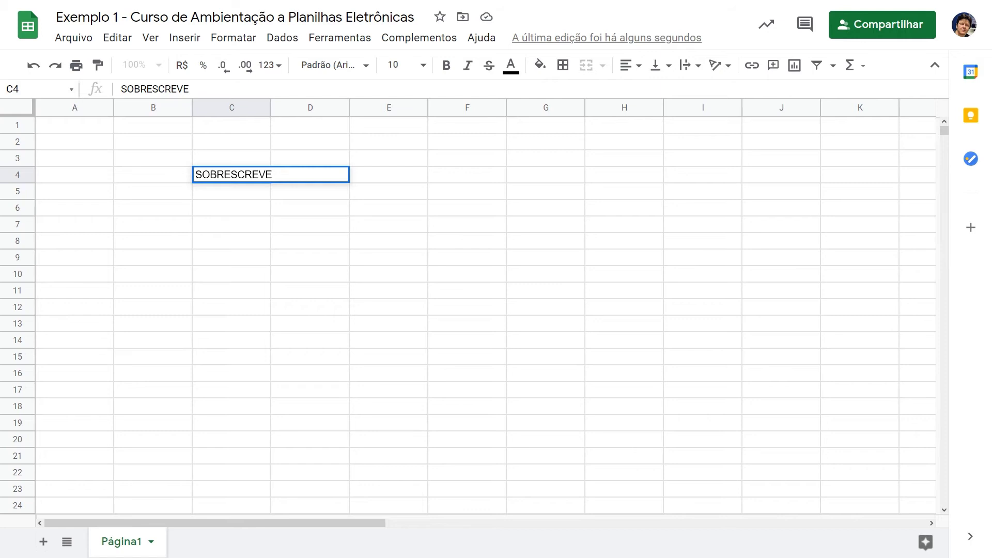
{"action": "key", "text": "Return"}
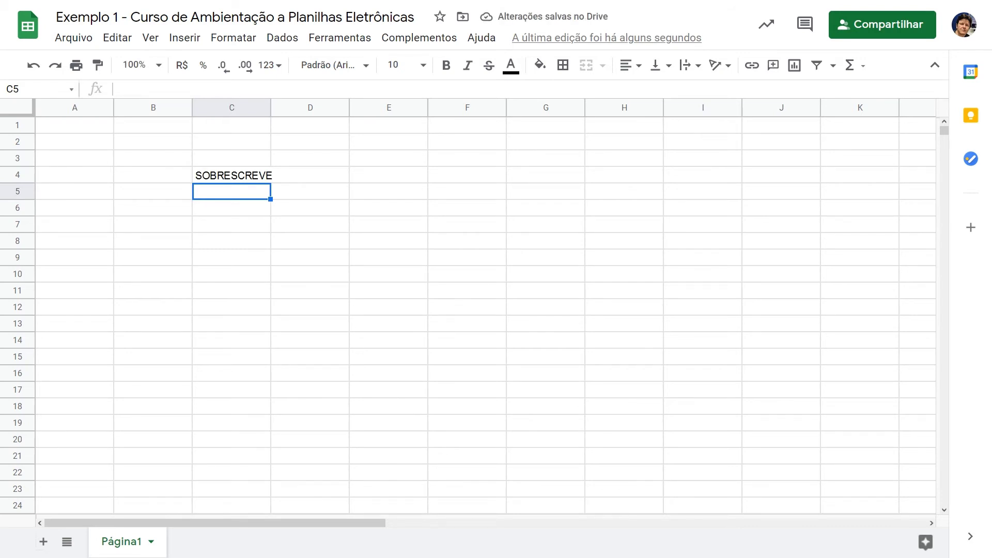
Step: Edit C4 in place and delete the word SOBRESCREVE
{"action": "left_click", "coordinate": [254, 179]}
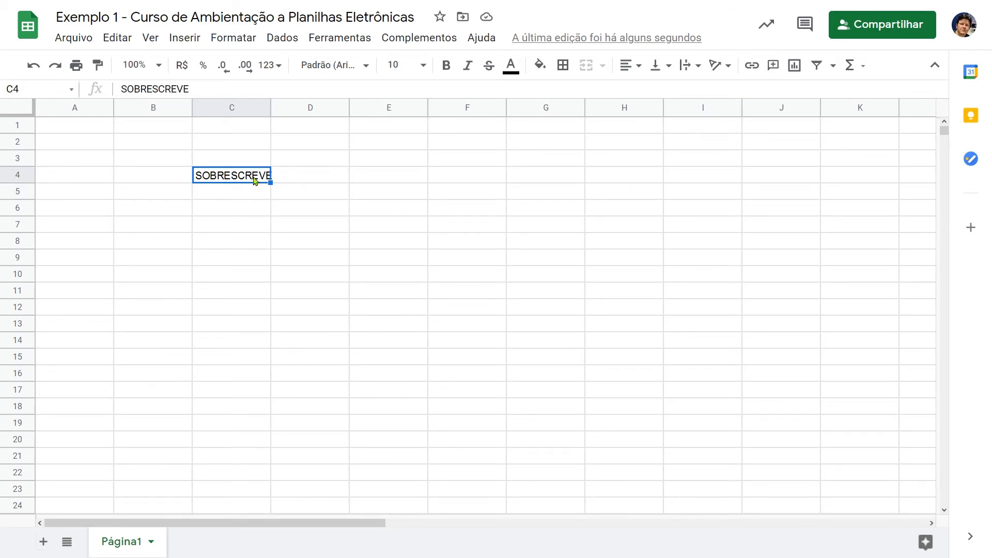
{"action": "double_click", "coordinate": [253, 178]}
{"action": "double_click", "coordinate": [220, 178]}
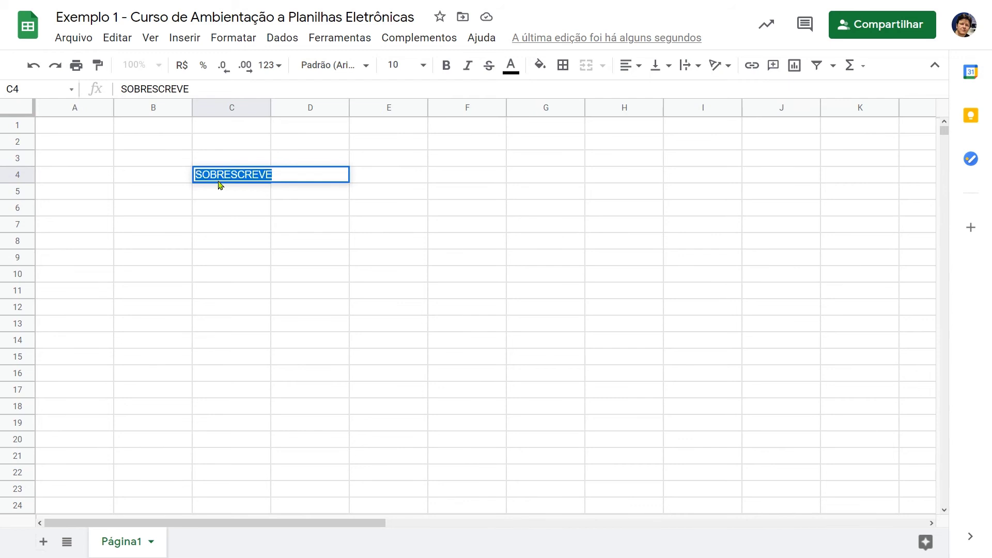
{"action": "key", "text": "BackSpace"}
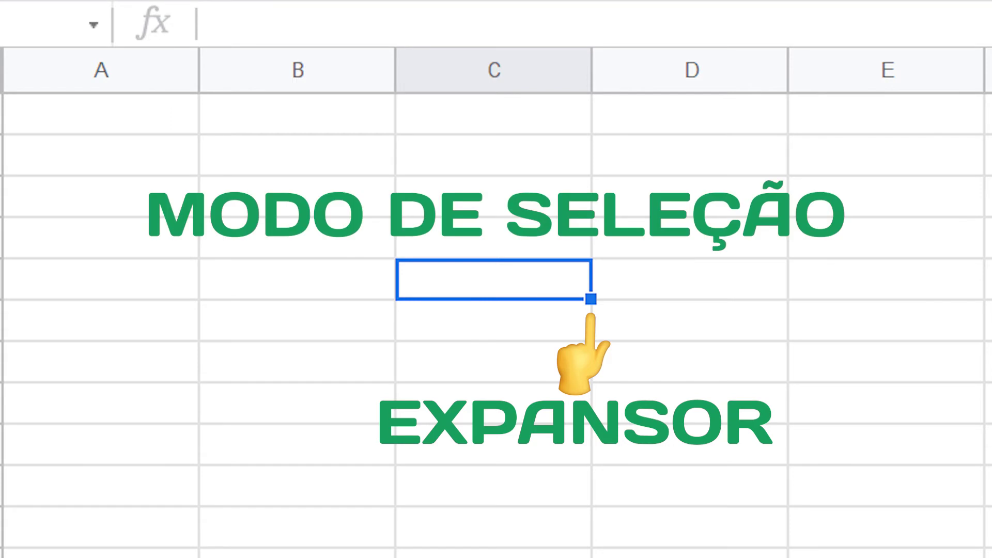
{"action": "key", "text": "Return"}
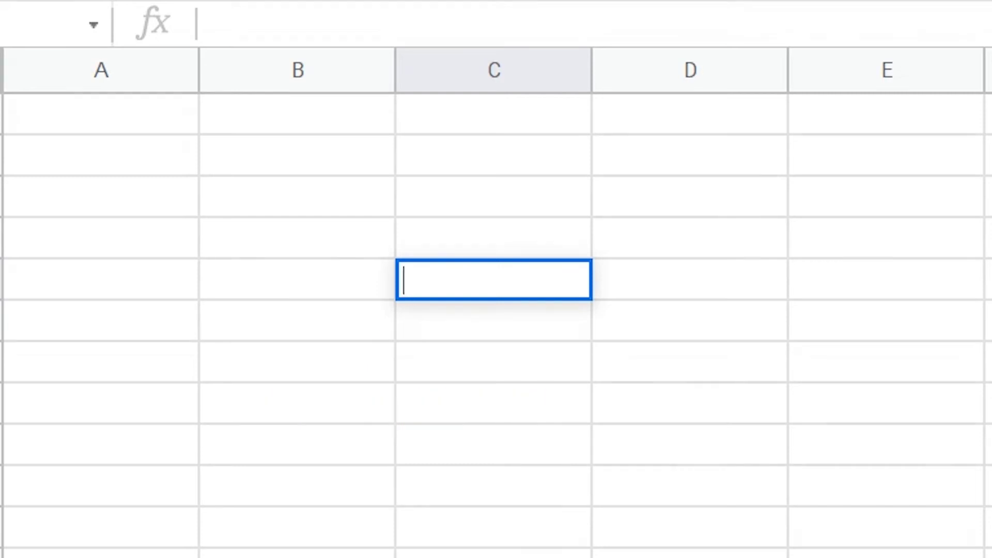
{"action": "key", "text": "Escape"}
{"action": "left_click", "coordinate": [707, 377]}
{"action": "key", "text": "Right"}
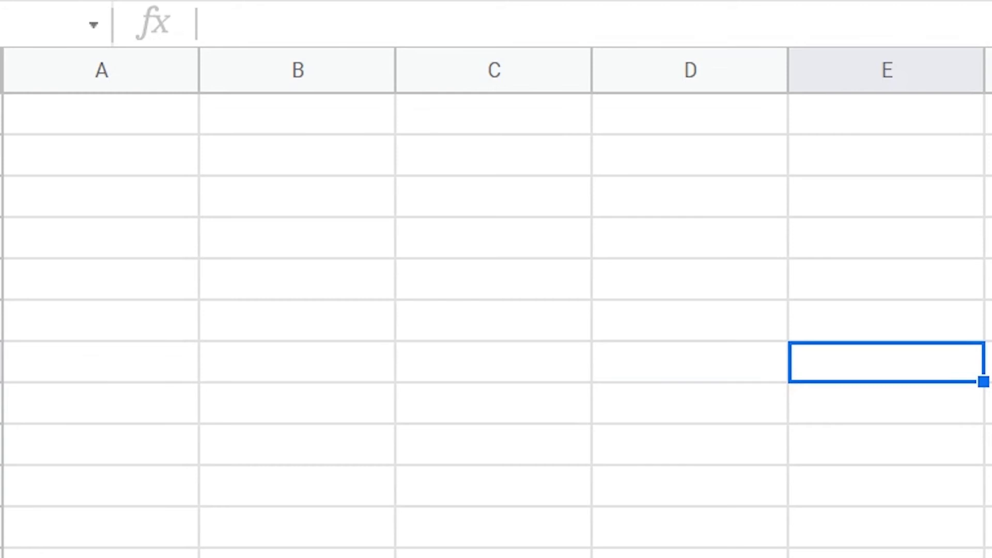
Step: Enter the letters E, D, C, B, A leftward from E7 to A7
{"action": "type", "text": "E"}
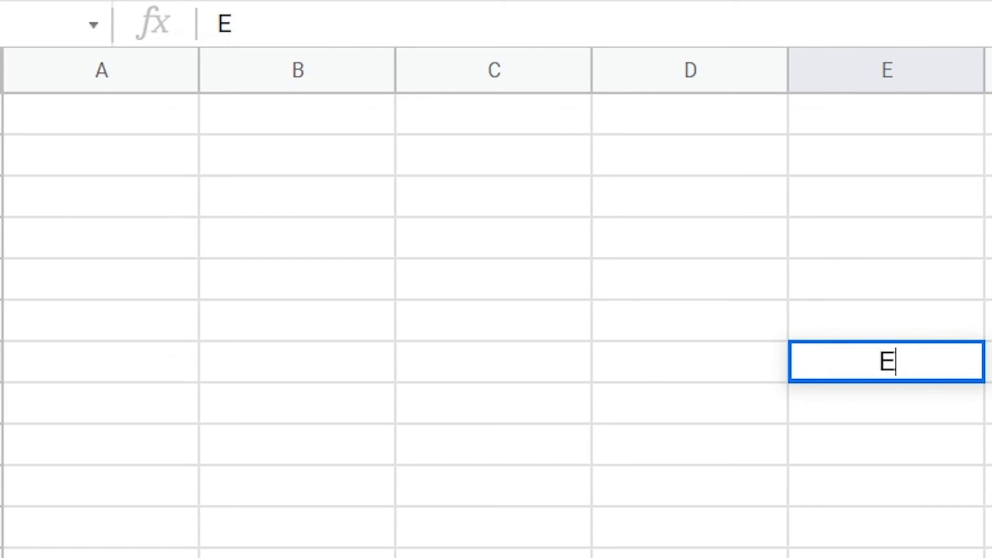
{"action": "left_click", "coordinate": [690, 362]}
{"action": "type", "text": "D"}
{"action": "key", "text": "Left"}
{"action": "type", "text": "C"}
{"action": "key", "text": "Left"}
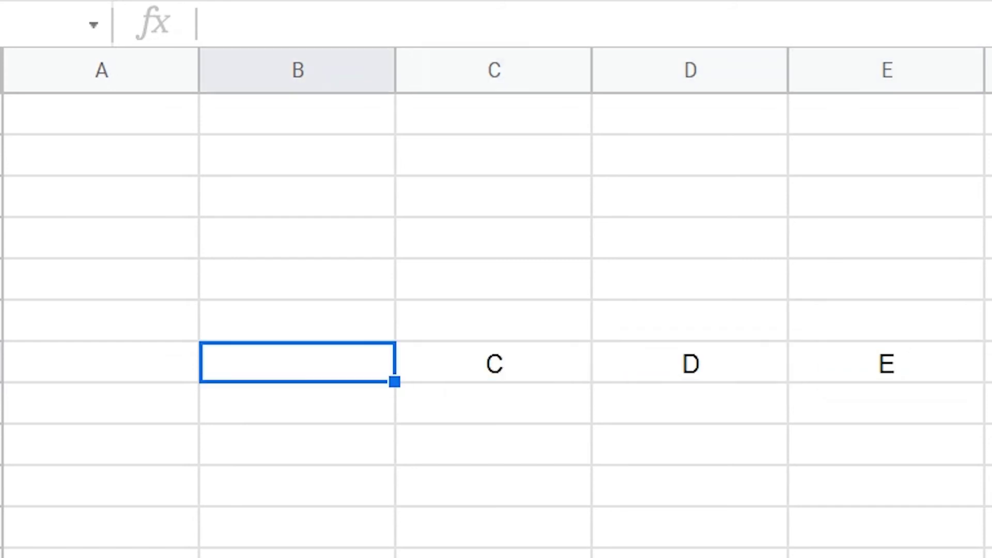
{"action": "type", "text": "B"}
{"action": "key", "text": "Left"}
{"action": "type", "text": "A"}
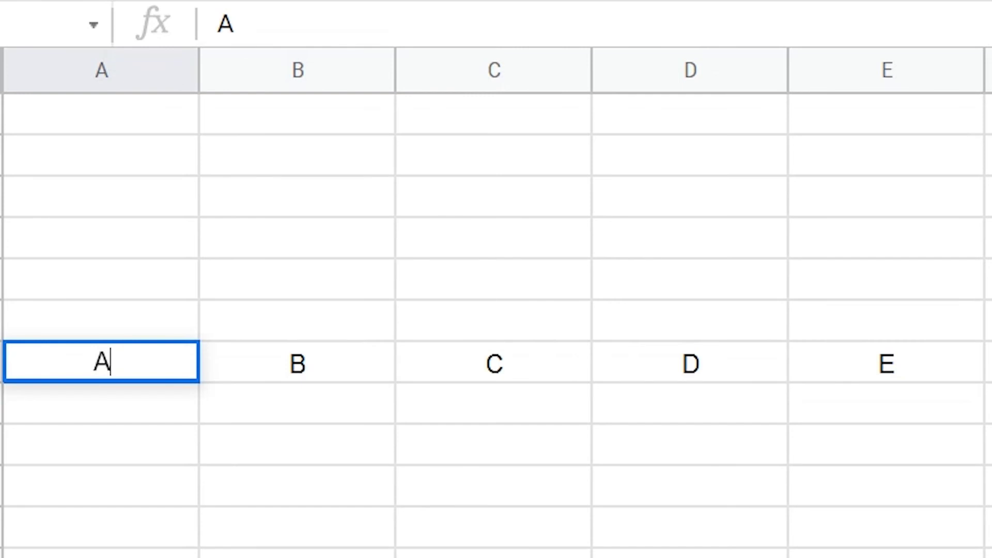
Step: Continue the letters B through G upward in column A
{"action": "key", "text": "Up"}
{"action": "type", "text": "B"}
{"action": "key", "text": "Up"}
{"action": "type", "text": "C"}
{"action": "key", "text": "Up"}
{"action": "type", "text": "D"}
{"action": "key", "text": "Up"}
{"action": "type", "text": "E"}
{"action": "key", "text": "Up"}
{"action": "type", "text": "F"}
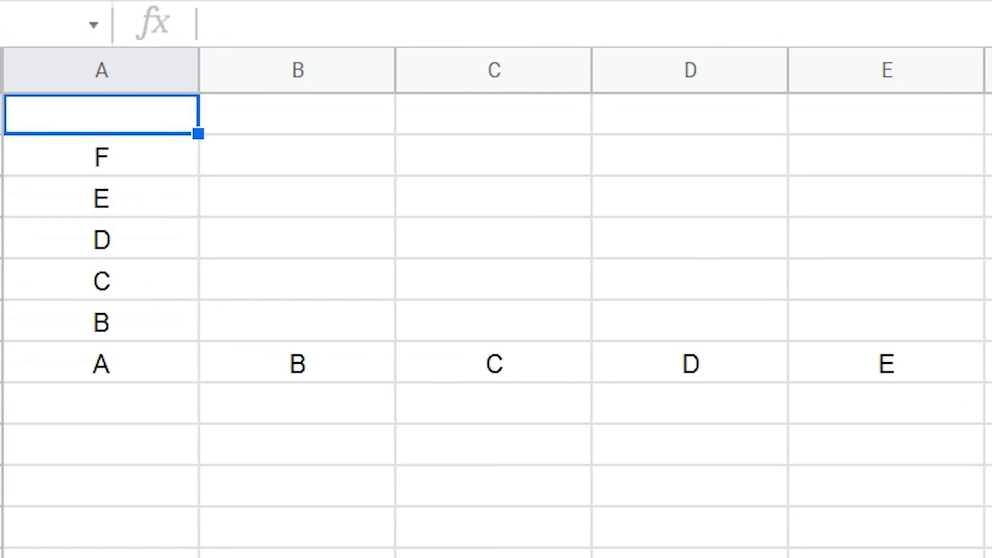
{"action": "type", "text": "G"}
{"action": "key", "text": "Tab"}
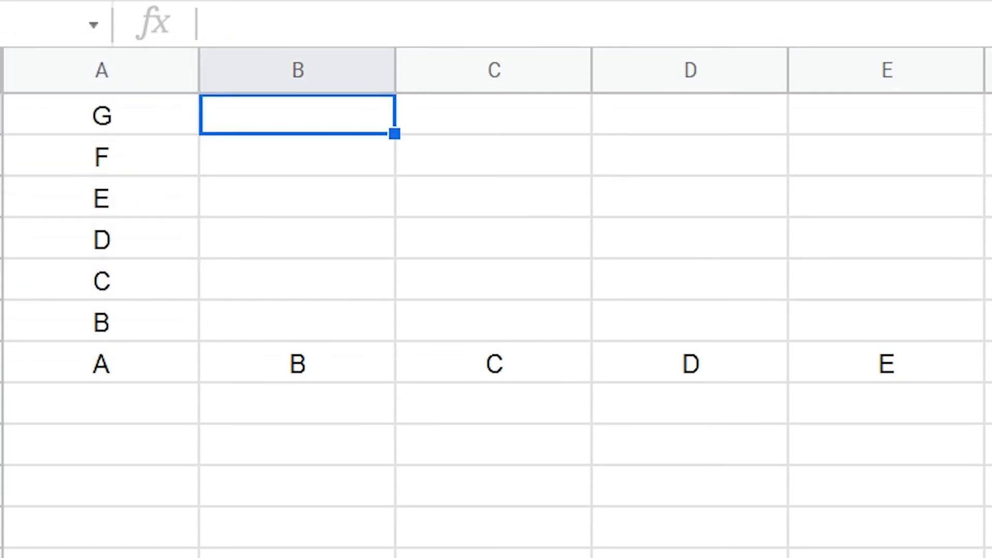
Step: Enter the numbers 1, 2, 3, 4 across row 1 from B1 to E1
{"action": "type", "text": "1"}
{"action": "key", "text": "Tab"}
{"action": "type", "text": "2"}
{"action": "key", "text": "Tab"}
{"action": "type", "text": "3"}
{"action": "key", "text": "Tab"}
{"action": "type", "text": "4"}
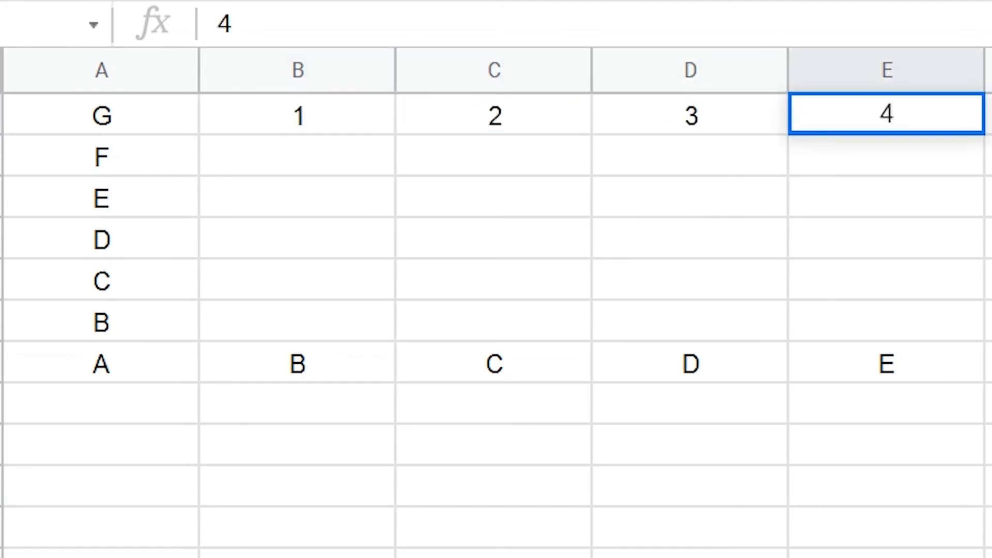
Step: Enter 3, 2 and 1 down column E starting at E2
{"action": "key", "text": "Down"}
{"action": "type", "text": "3"}
{"action": "key", "text": "Return"}
{"action": "type", "text": "2"}
{"action": "key", "text": "Return"}
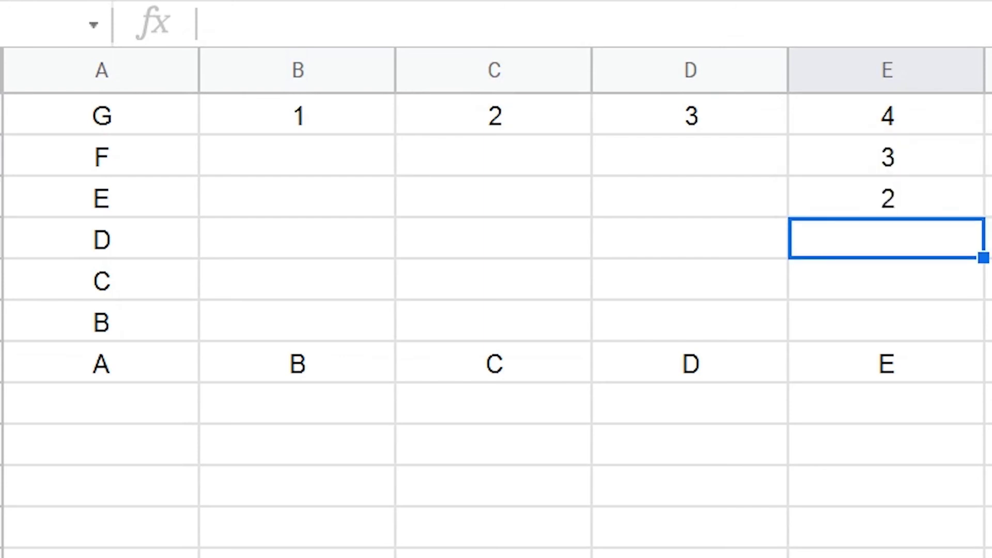
{"action": "type", "text": "1"}
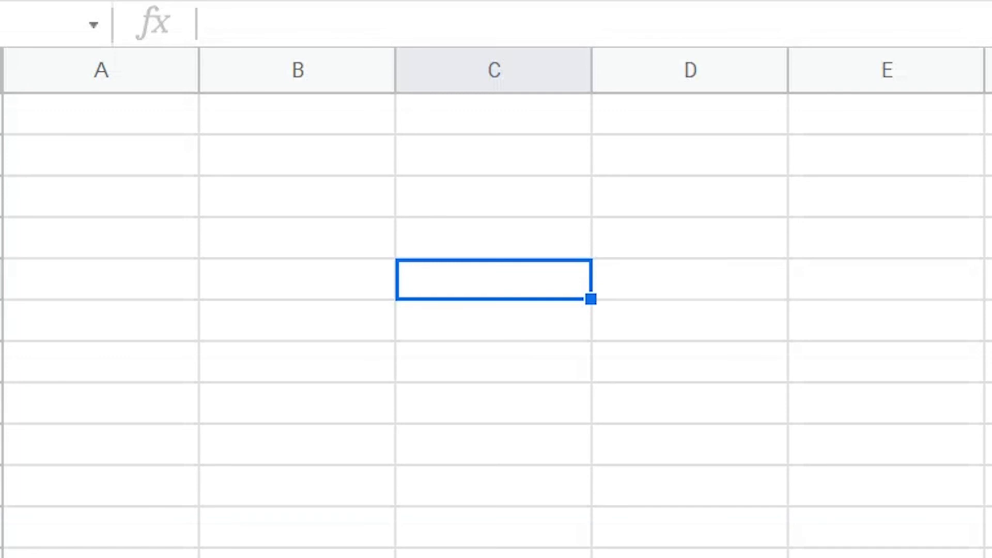
{"action": "key", "text": "F2"}
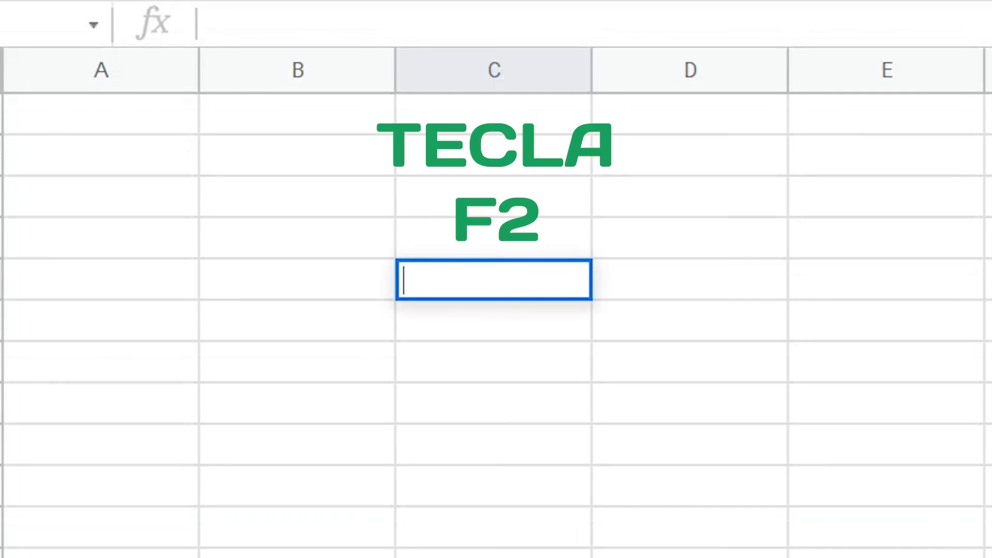
{"action": "key", "text": "Escape"}
{"action": "double_click", "coordinate": [532, 288]}
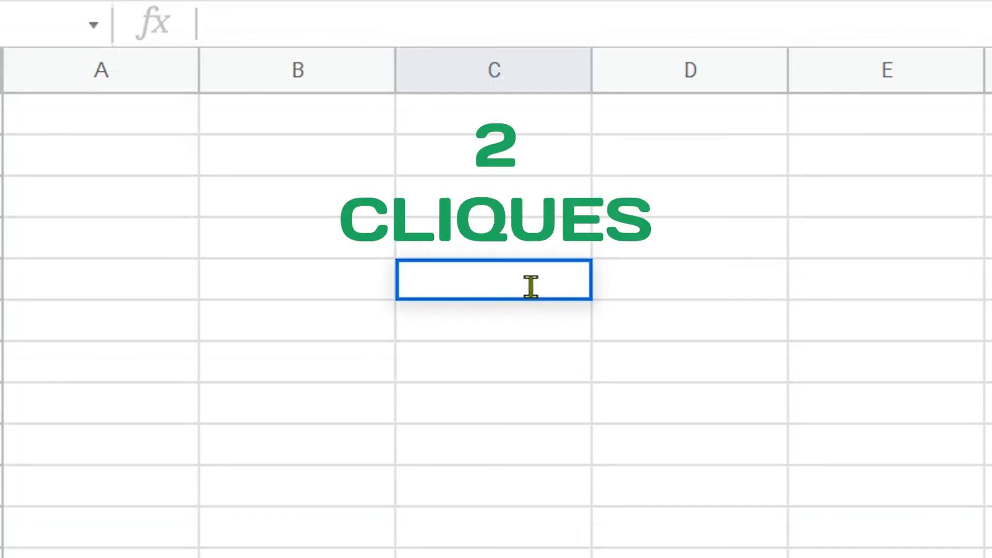
{"action": "key", "text": "Escape"}
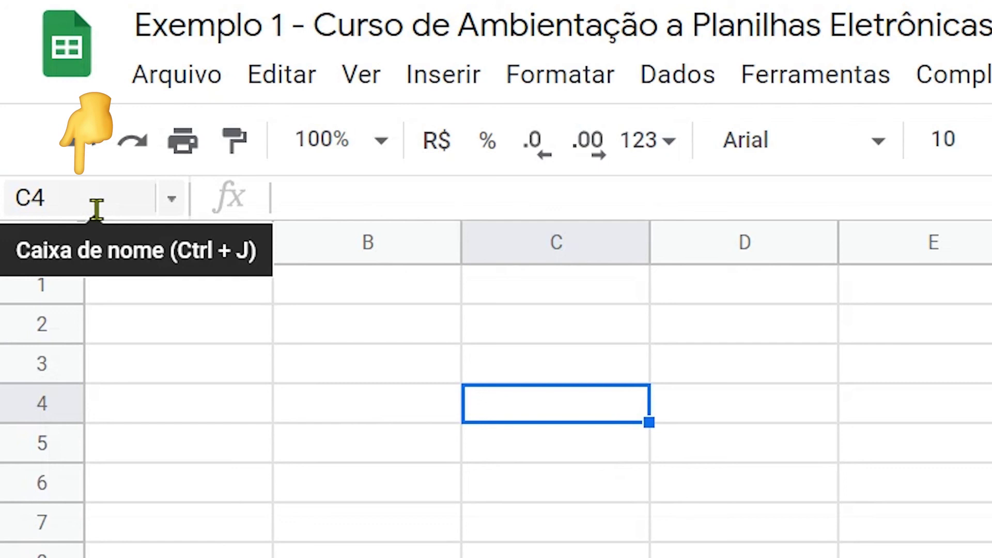
{"action": "left_click", "coordinate": [97, 209]}
{"action": "type", "text": "c5"}
{"action": "key", "text": "Return"}
{"action": "key", "text": "Return"}
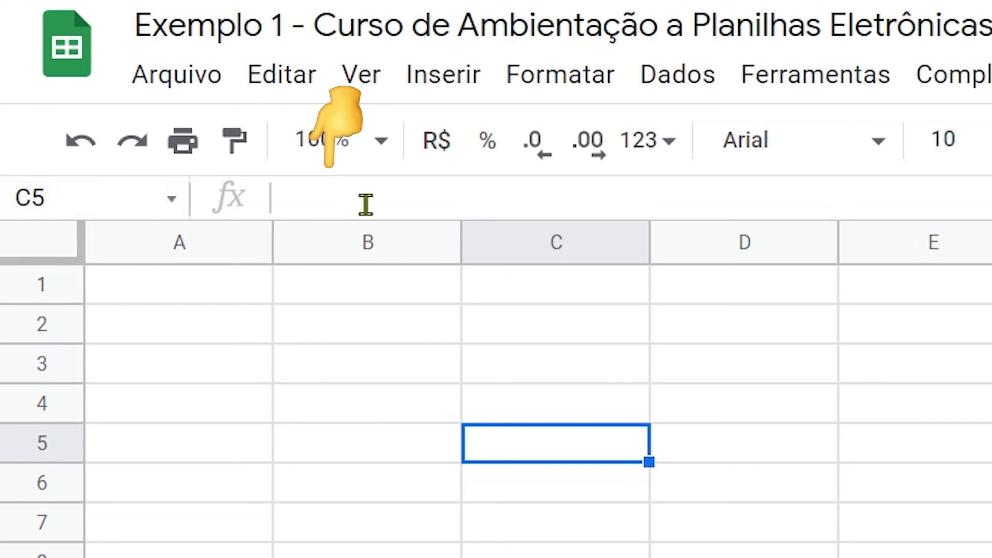
{"action": "type", "text": "contexto de edição"}
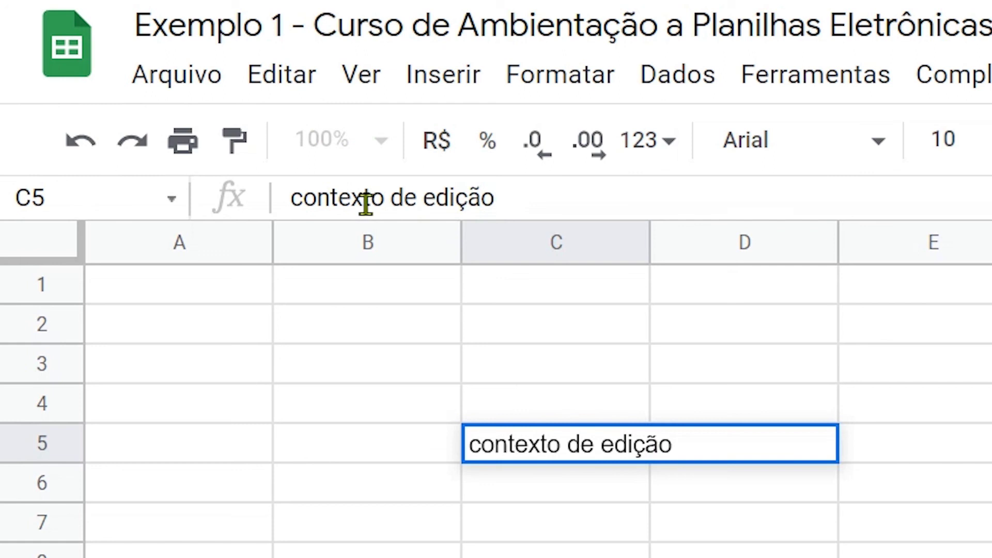
{"action": "key", "text": "Escape"}
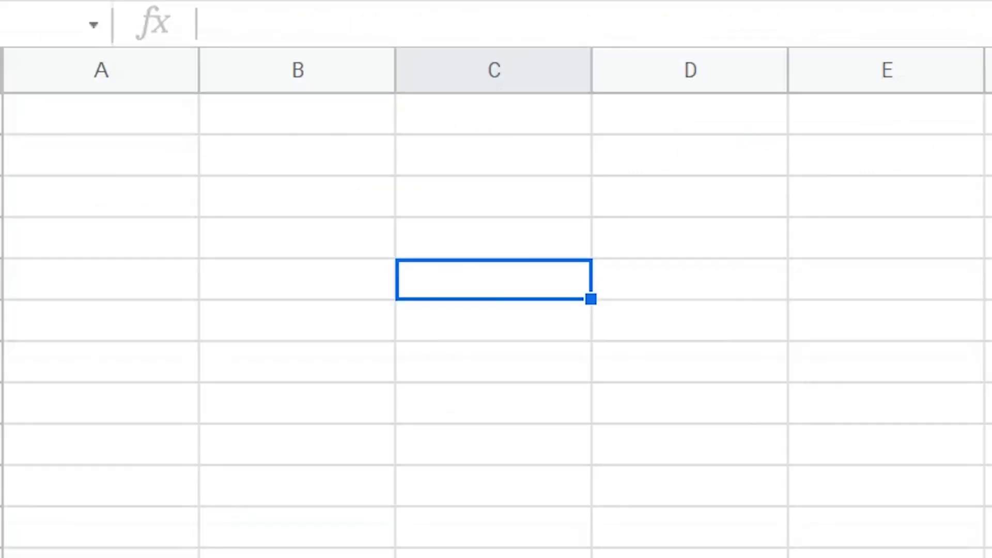